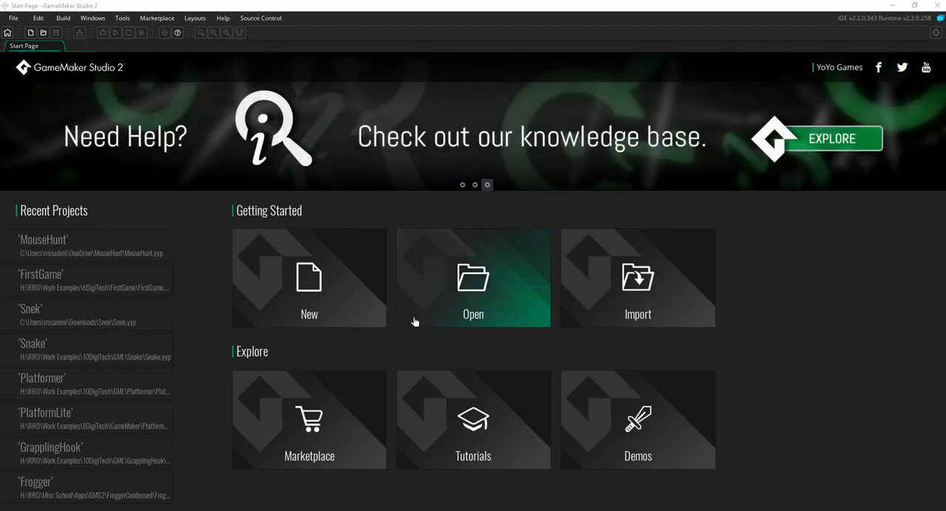
Step: Create a new GameMaker Language project named MouseHunt2 and save it in the OneDrive folder
{"action": "left_click", "coordinate": [310, 288]}
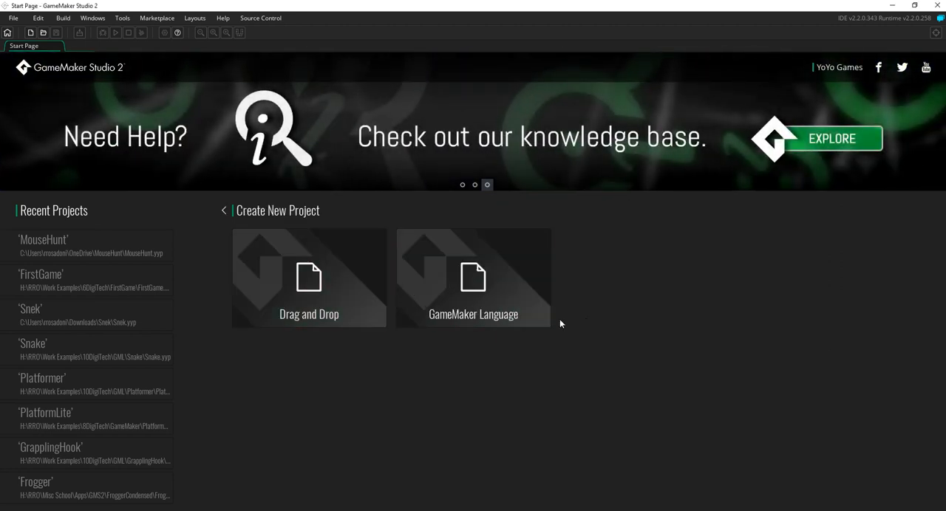
{"action": "left_click", "coordinate": [485, 317]}
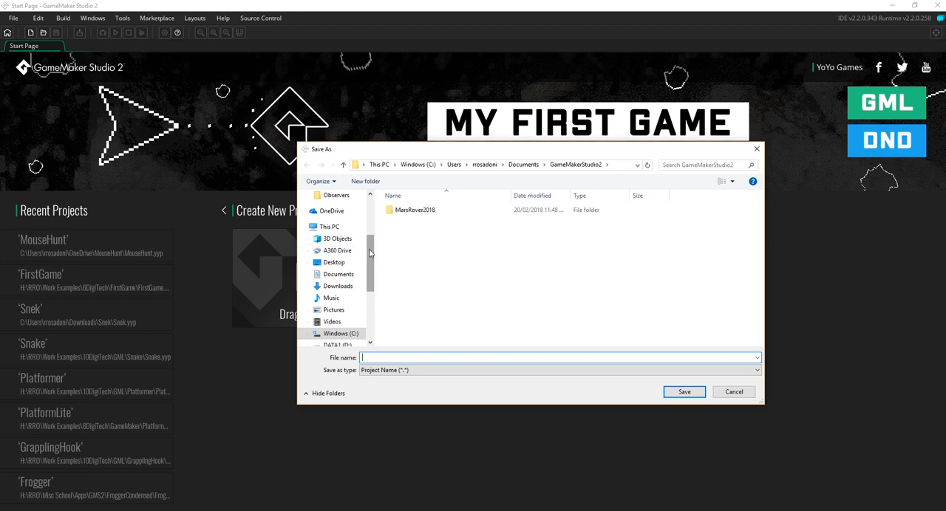
{"action": "left_click", "coordinate": [332, 211]}
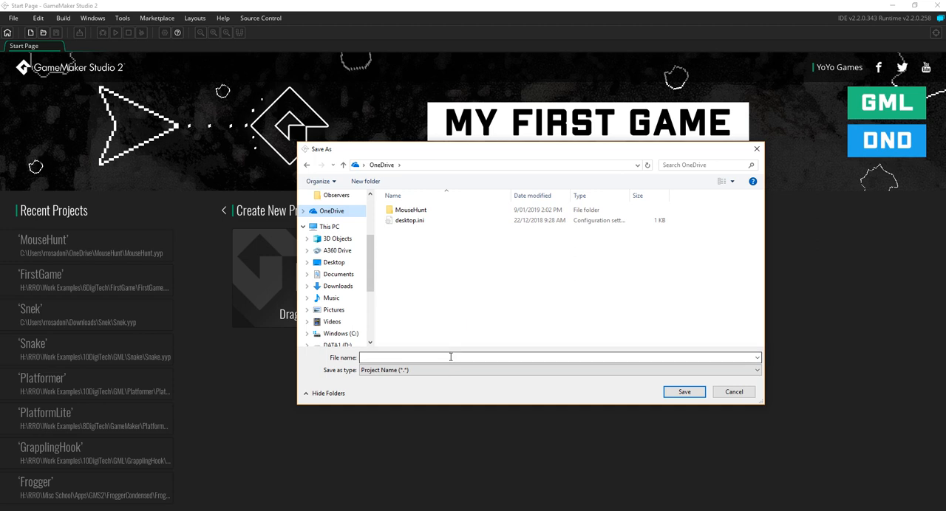
{"action": "left_click", "coordinate": [404, 212]}
{"action": "left_click", "coordinate": [406, 359]}
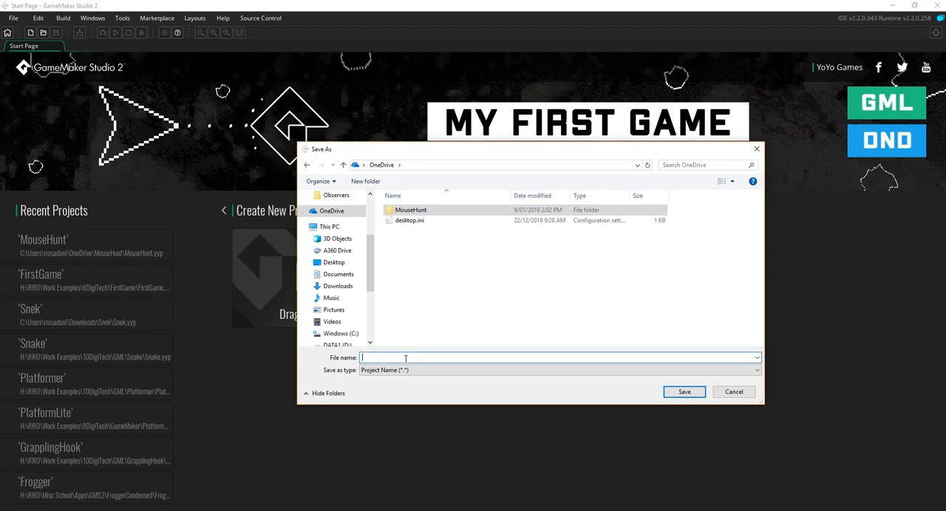
{"action": "type", "text": "Mou"}
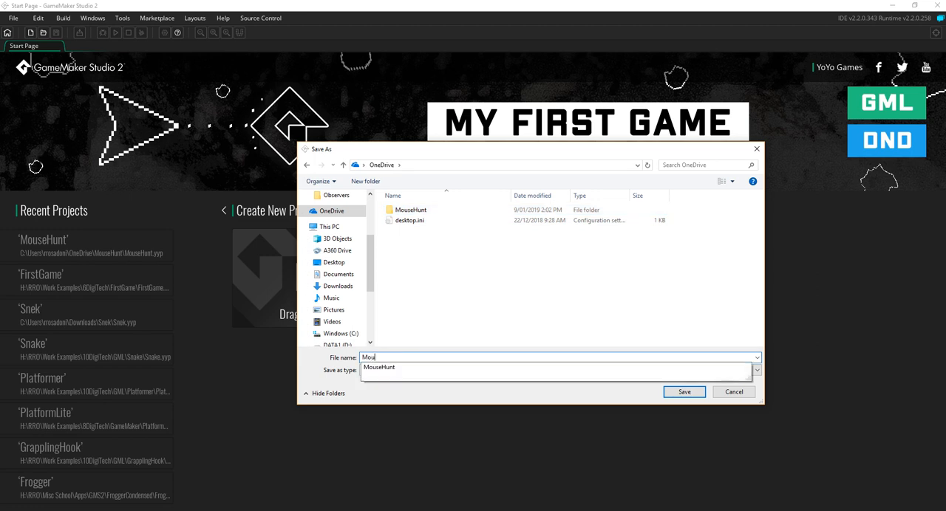
{"action": "type", "text": "seHunt2"}
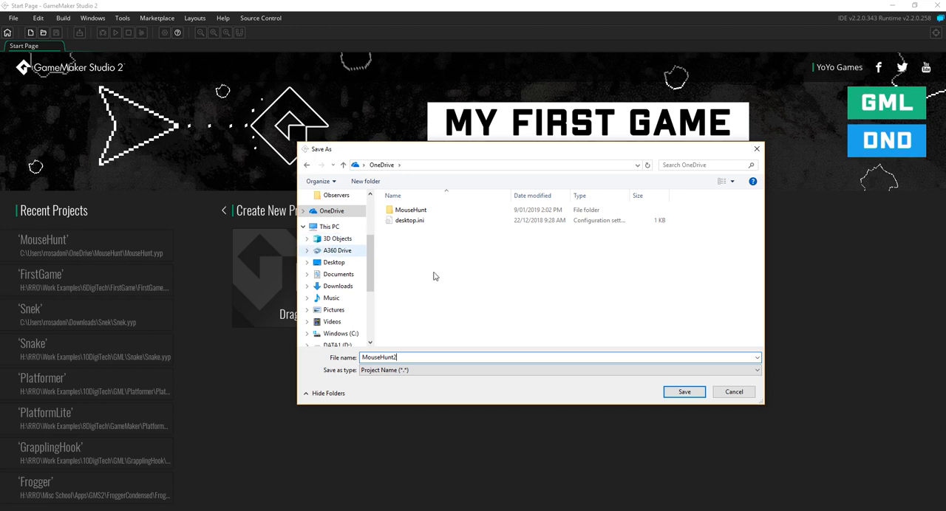
{"action": "left_click", "coordinate": [684, 392]}
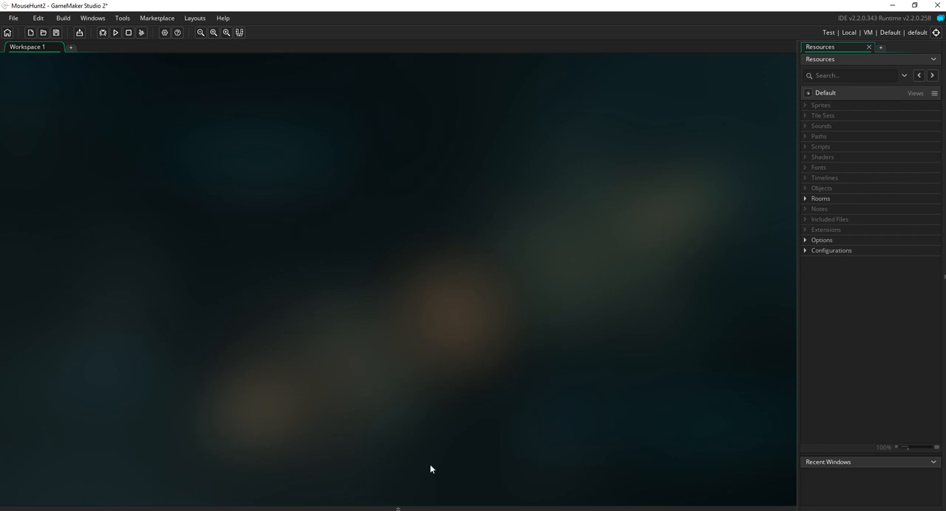
{"action": "left_click", "coordinate": [76, 21]}
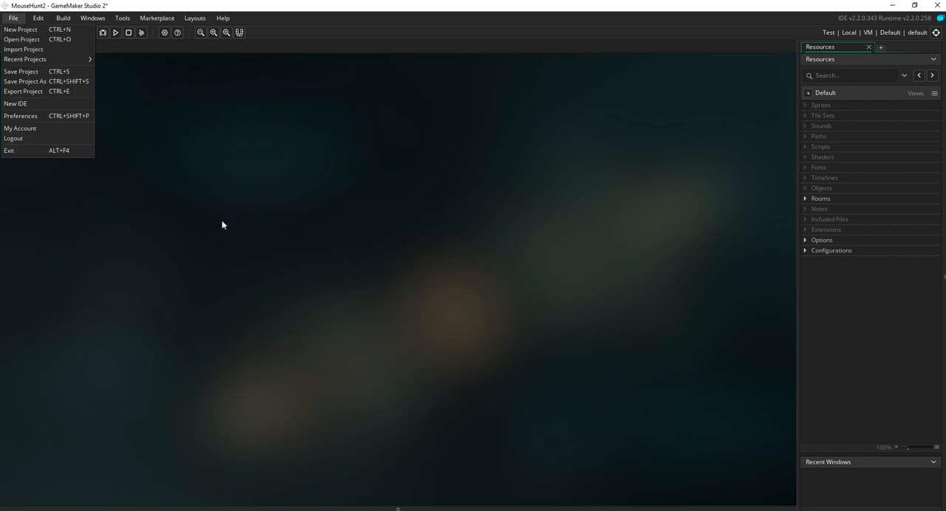
{"action": "left_click", "coordinate": [667, 195]}
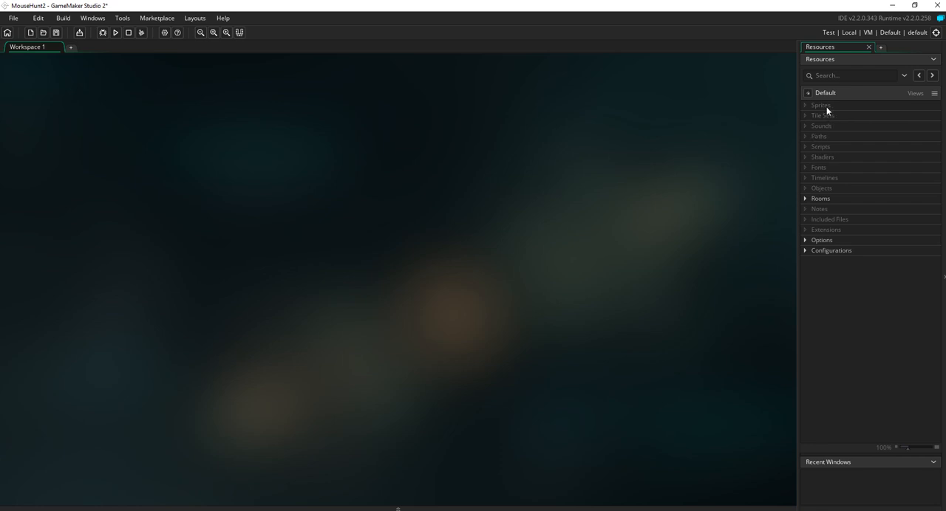
Step: Expand the Rooms resources and open room0 to view the whole room grid
{"action": "left_click", "coordinate": [806, 199]}
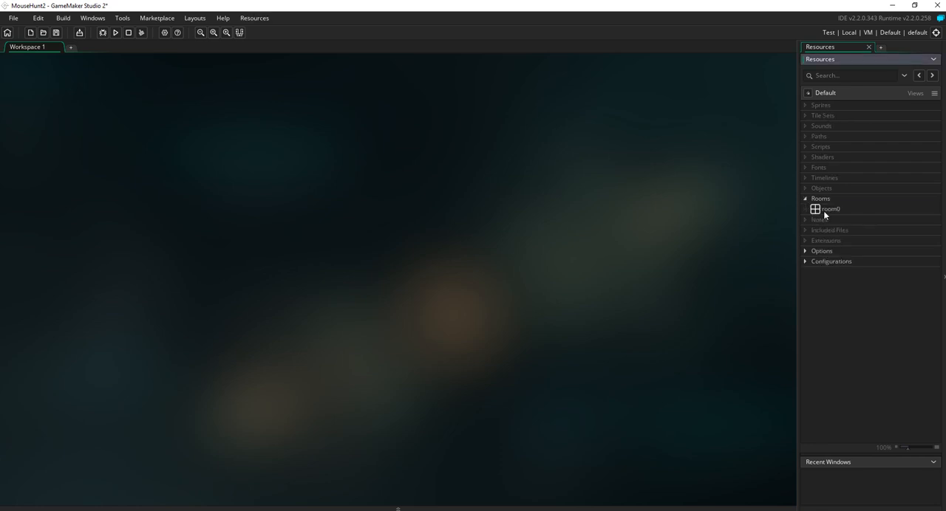
{"action": "double_click", "coordinate": [823, 210]}
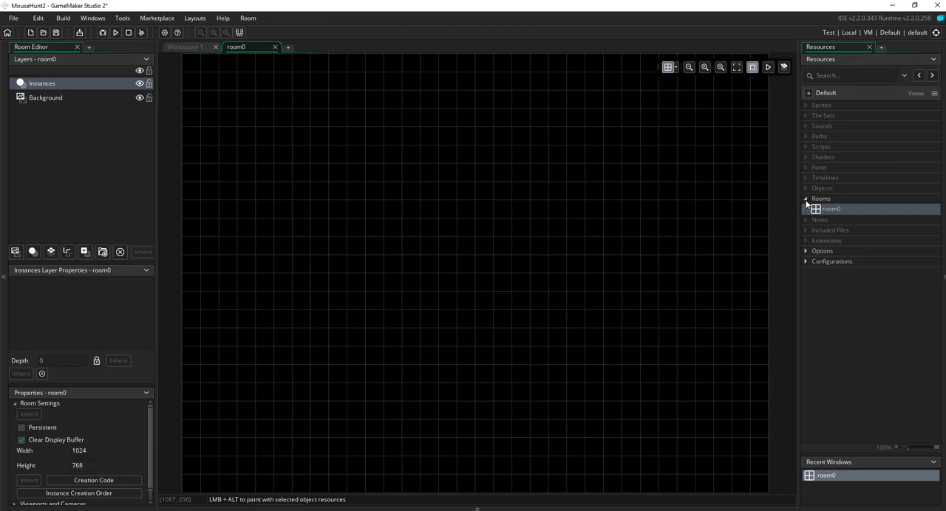
{"action": "left_click", "coordinate": [805, 200]}
{"action": "left_click", "coordinate": [806, 201]}
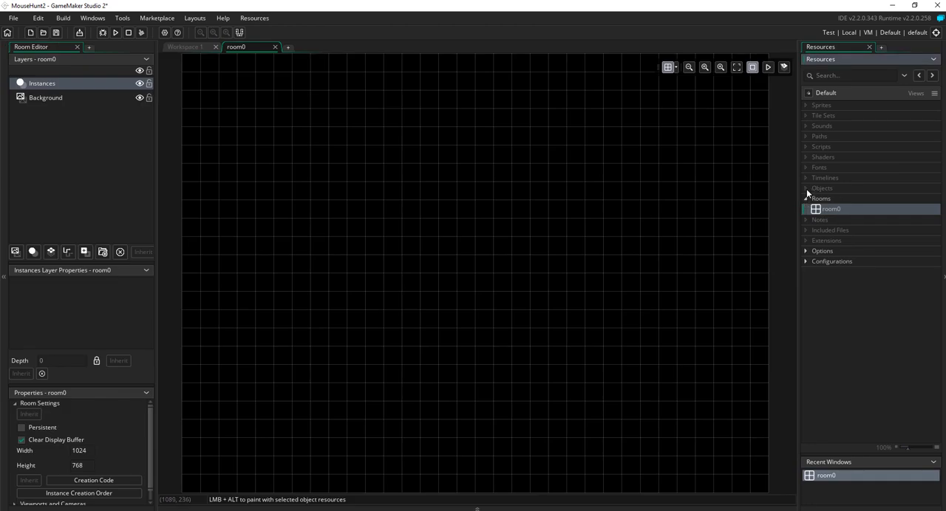
{"action": "left_click", "coordinate": [806, 189]}
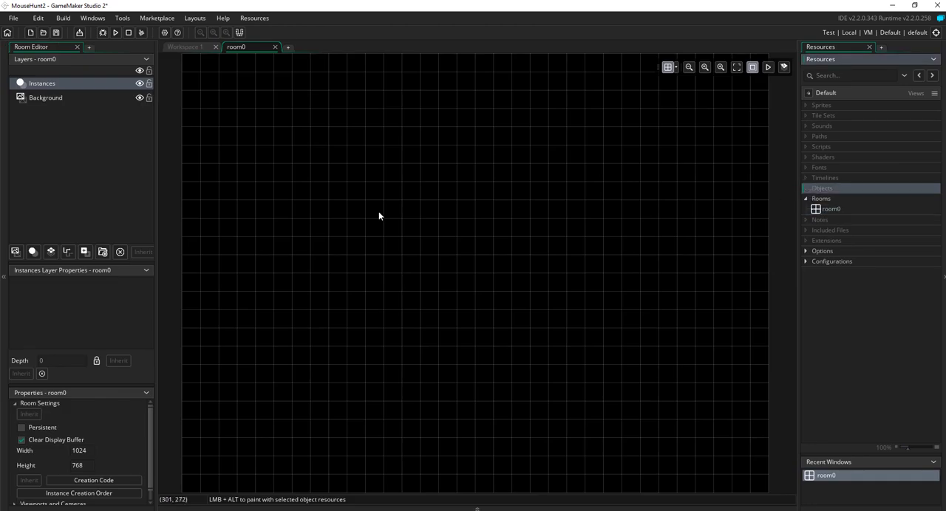
{"action": "left_click", "coordinate": [687, 67]}
{"action": "left_click", "coordinate": [688, 68]}
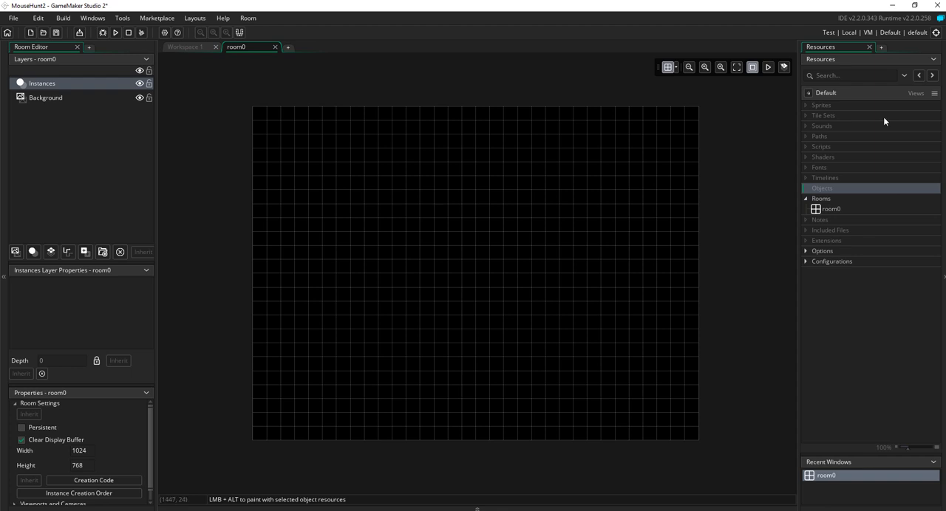
Step: Create a new sprite and resize it to 64 pixels wide by 128 pixels high
{"action": "left_click", "coordinate": [842, 107]}
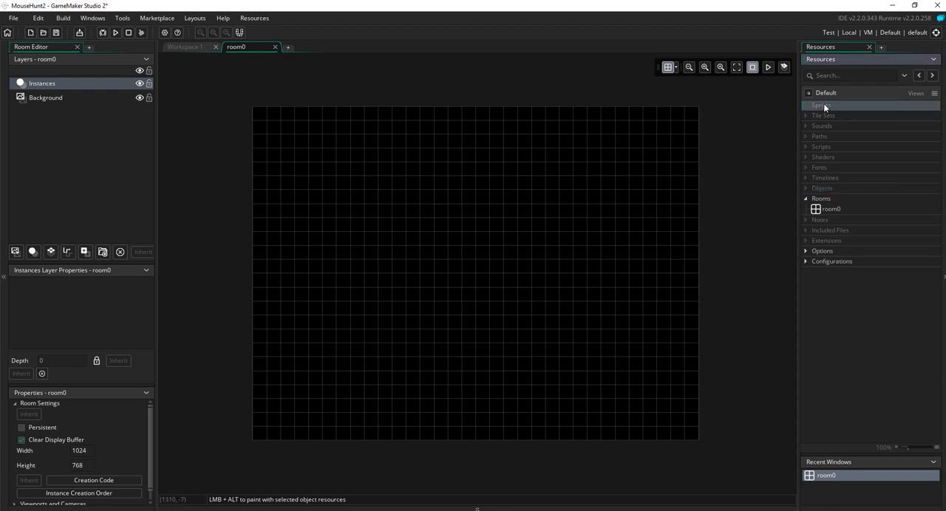
{"action": "right_click", "coordinate": [824, 107]}
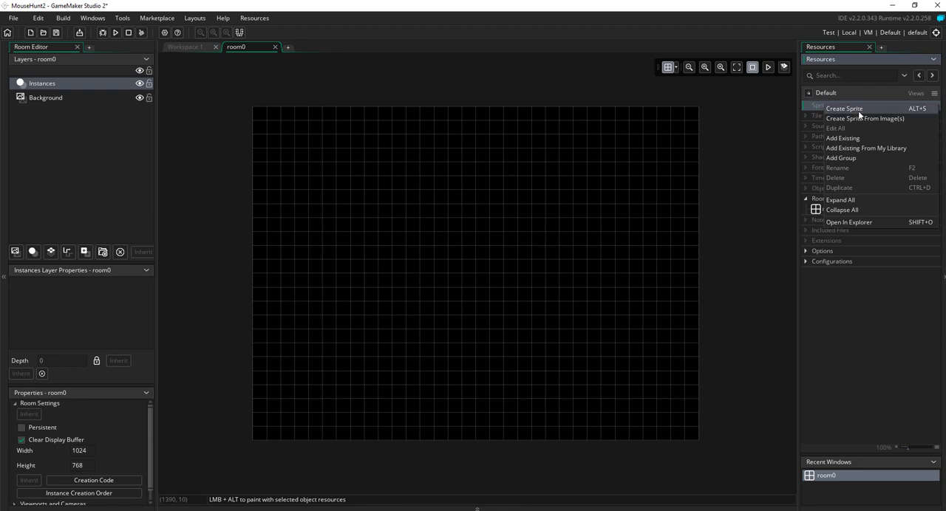
{"action": "left_click", "coordinate": [844, 109]}
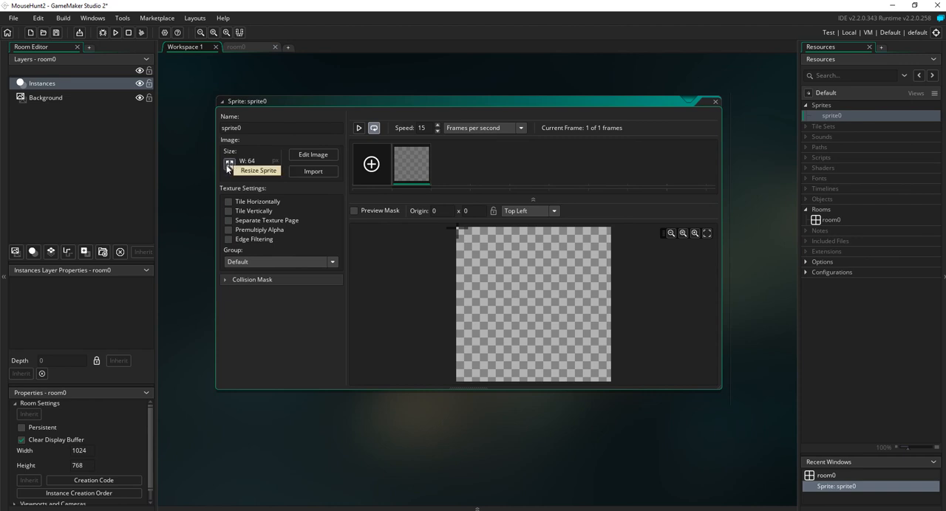
{"action": "left_click", "coordinate": [228, 163]}
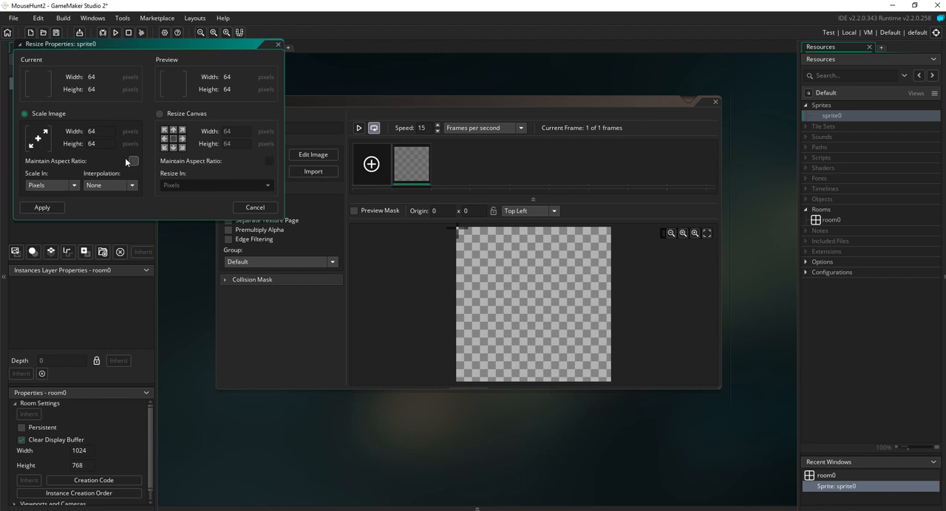
{"action": "left_click", "coordinate": [110, 146]}
{"action": "left_click", "coordinate": [48, 208]}
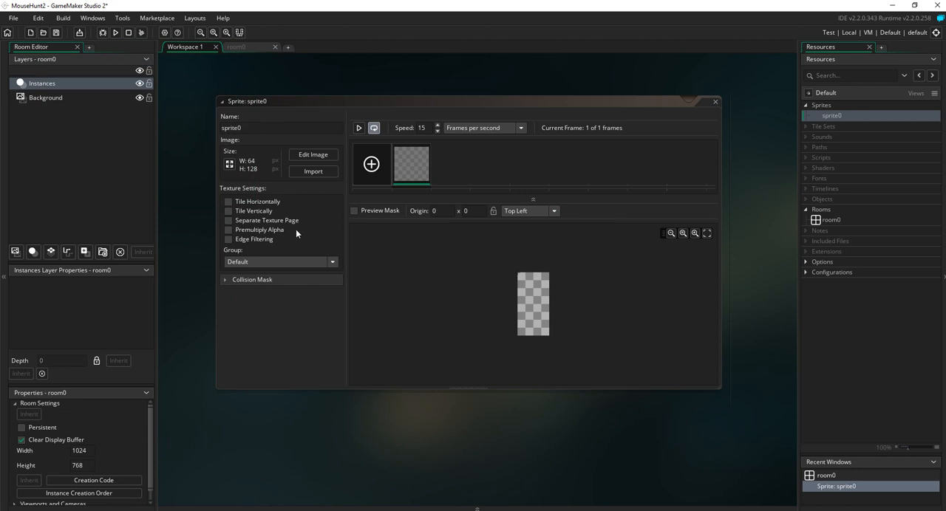
Step: Edit the sprite image, drawing a filled white ellipse for the head and a larger filled ellipse below it for the body
{"action": "left_click", "coordinate": [314, 155]}
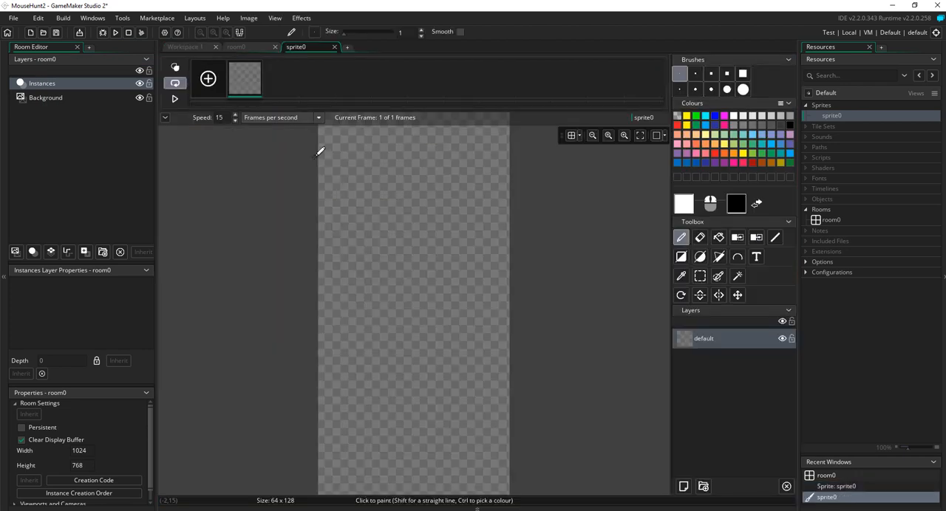
{"action": "left_click", "coordinate": [592, 135]}
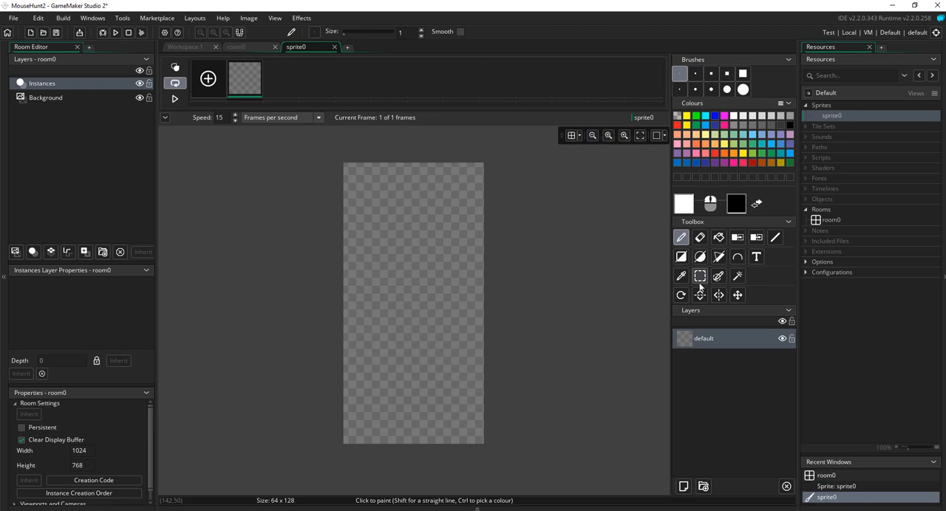
{"action": "left_click", "coordinate": [700, 257]}
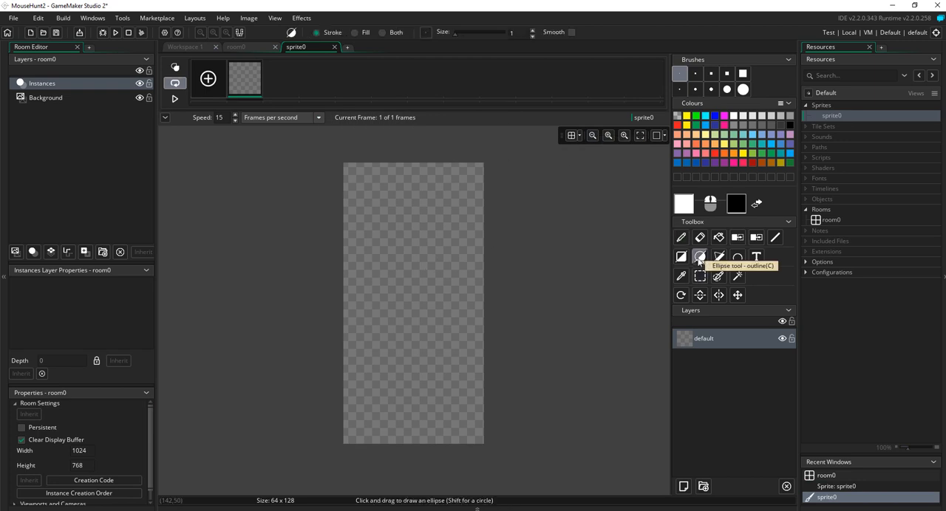
{"action": "left_click", "coordinate": [355, 32]}
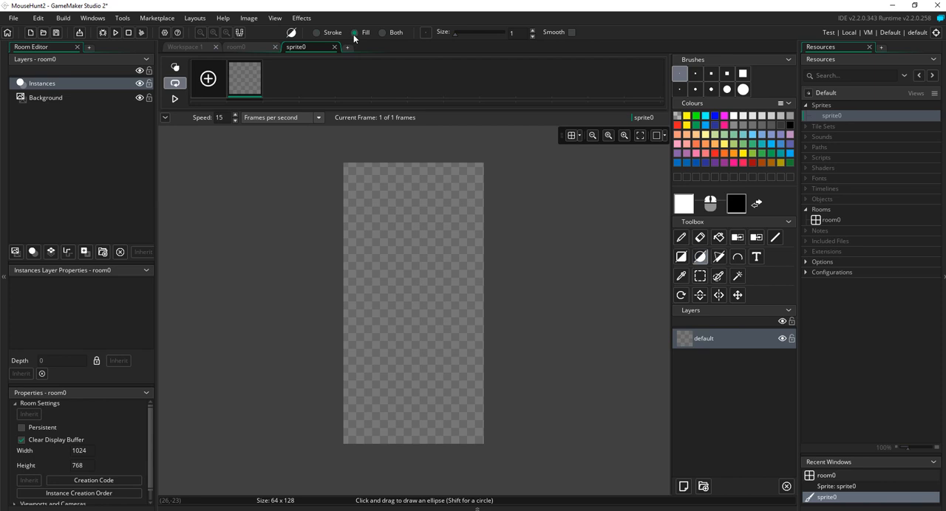
{"action": "left_click", "coordinate": [684, 207]}
{"action": "left_click", "coordinate": [429, 263]}
{"action": "left_click_drag", "start_coordinate": [397, 197], "coordinate": [462, 271]}
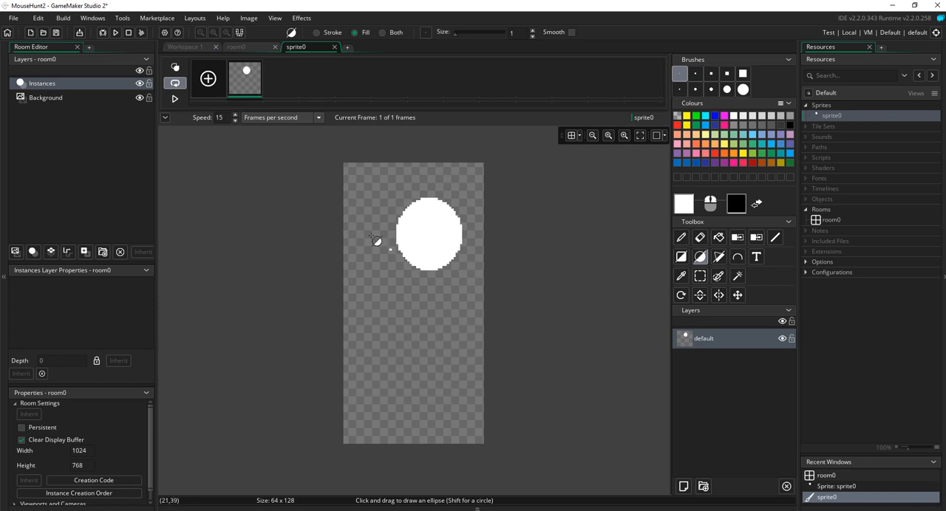
{"action": "left_click_drag", "start_coordinate": [379, 263], "coordinate": [473, 411]}
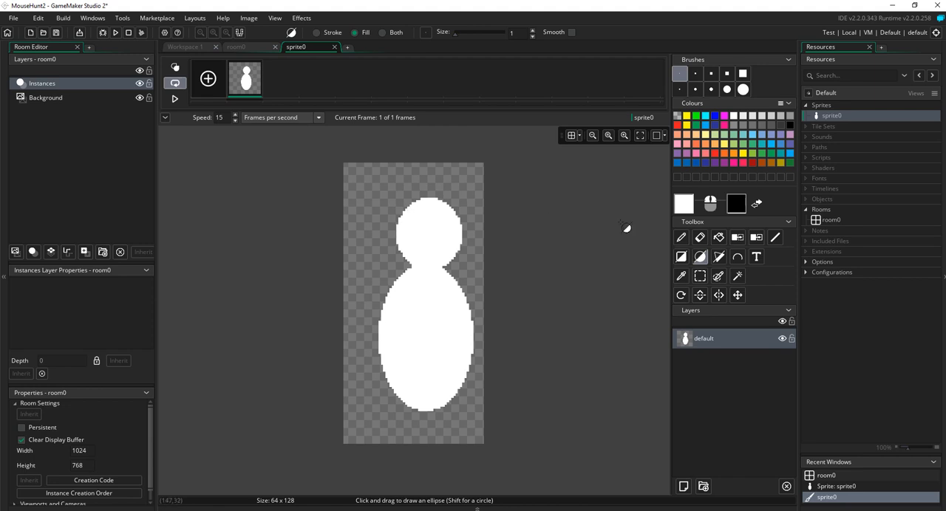
Step: Paint two pointed ears on the head with a size 5 brush and a tail below the body with a size 3 brush
{"action": "left_click", "coordinate": [711, 73]}
{"action": "left_click", "coordinate": [681, 236]}
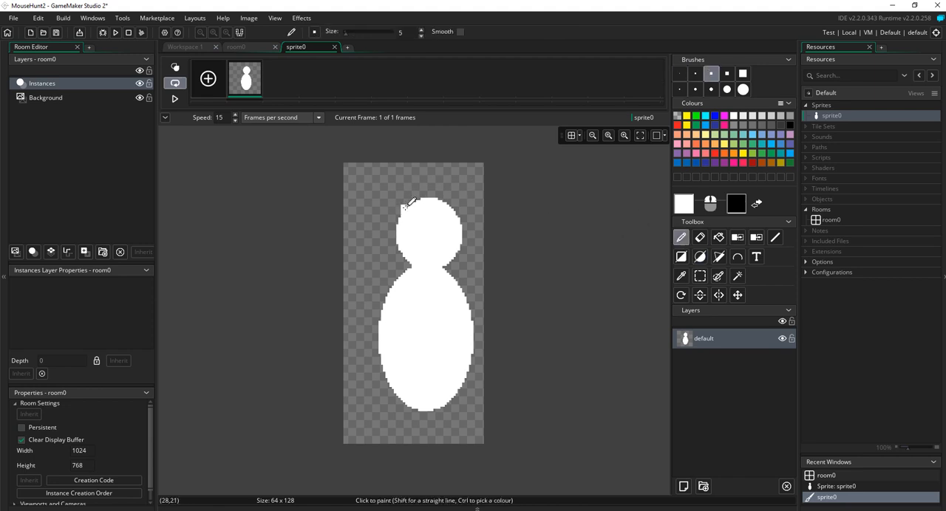
{"action": "mouse_move", "coordinate": [405, 208]}
{"action": "left_mouse_down"}
{"action": "mouse_move", "coordinate": [421, 211]}
{"action": "mouse_move", "coordinate": [407, 206]}
{"action": "left_mouse_up"}
{"action": "left_click_drag", "start_coordinate": [453, 203], "coordinate": [459, 195]}
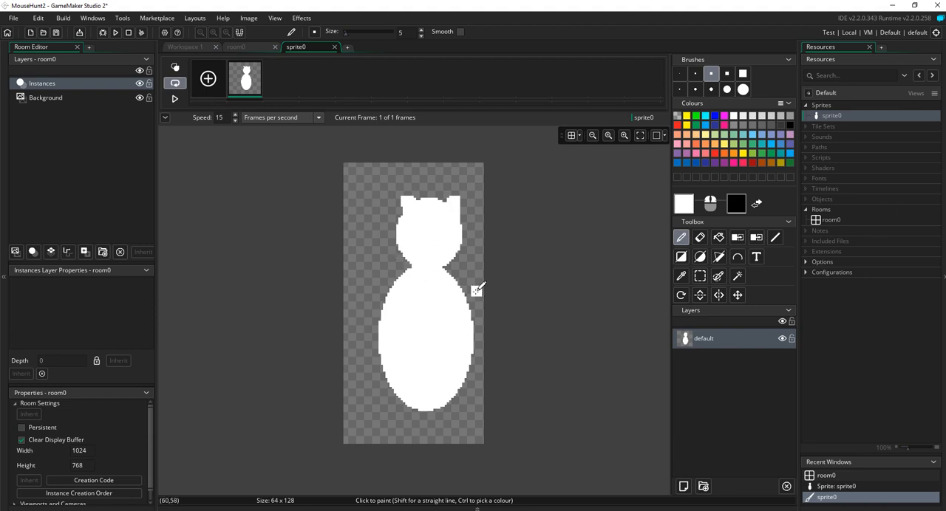
{"action": "left_click", "coordinate": [686, 75]}
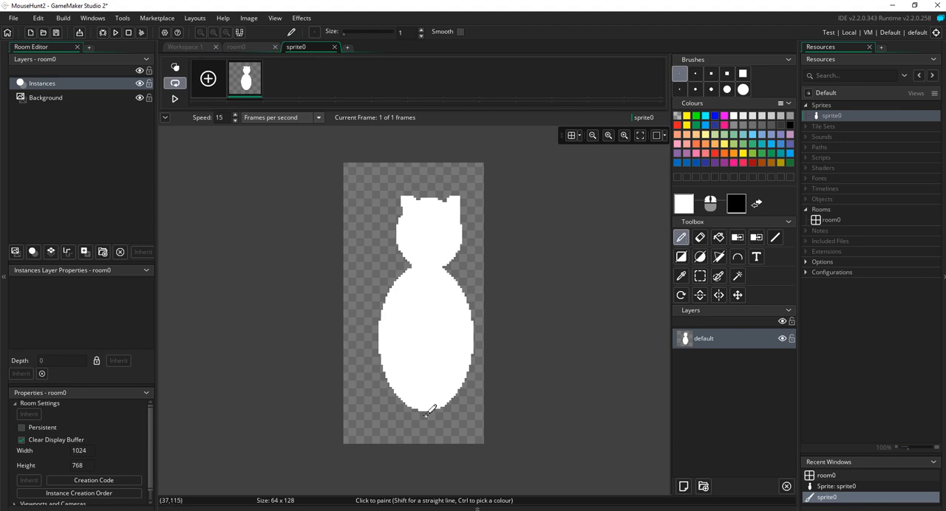
{"action": "left_click", "coordinate": [695, 73]}
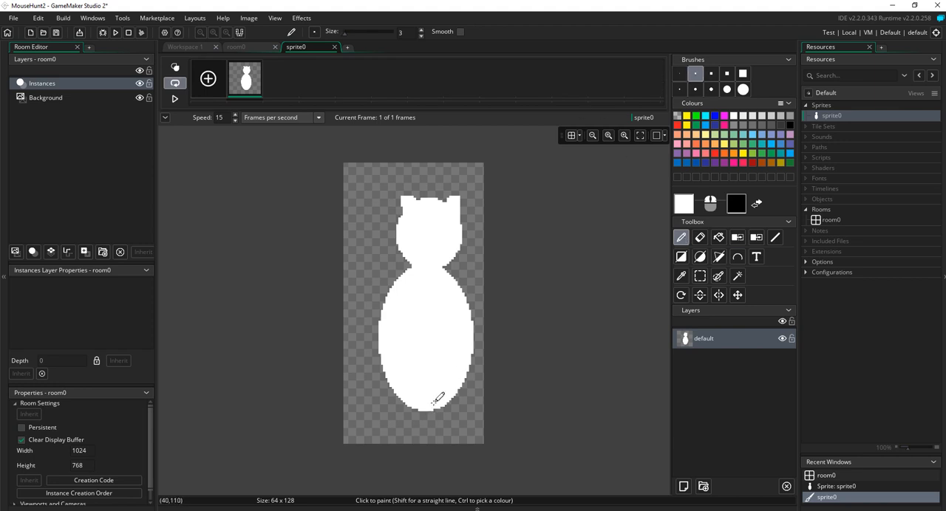
{"action": "left_click_drag", "start_coordinate": [428, 406], "coordinate": [423, 444]}
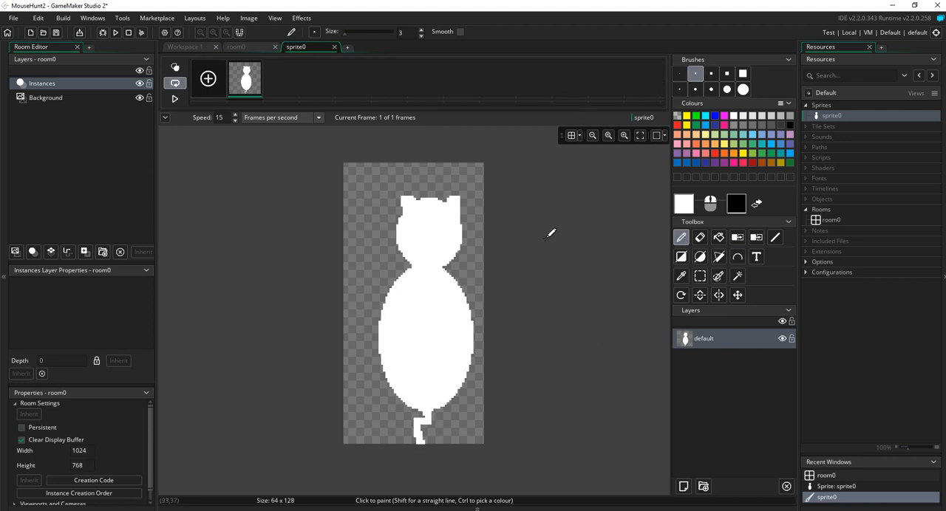
Step: Auto-trim all frames of the cat image and rename the sprite sCat
{"action": "left_click", "coordinate": [248, 19]}
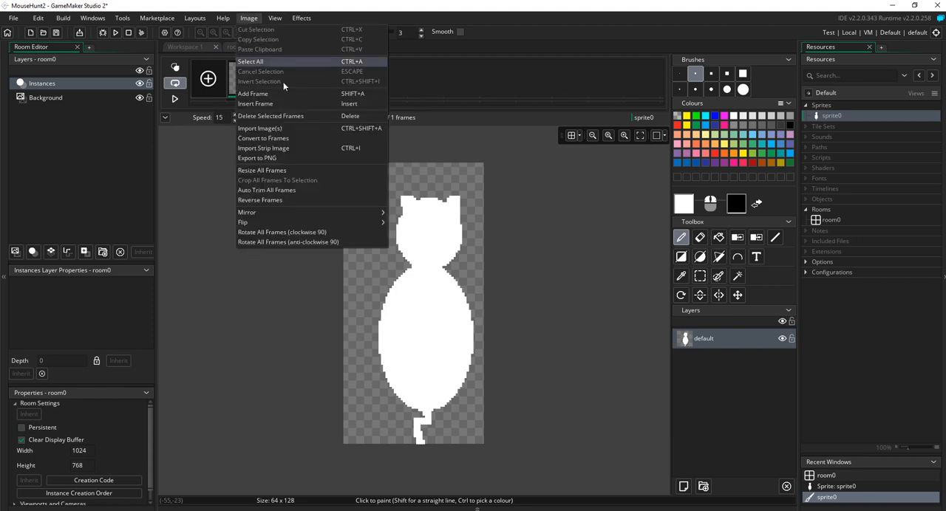
{"action": "left_click", "coordinate": [280, 190]}
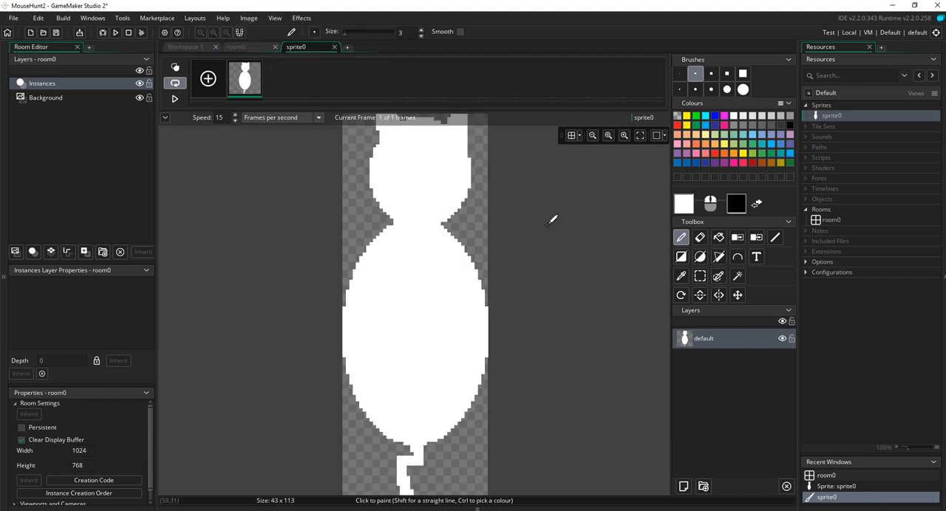
{"action": "left_click", "coordinate": [592, 135]}
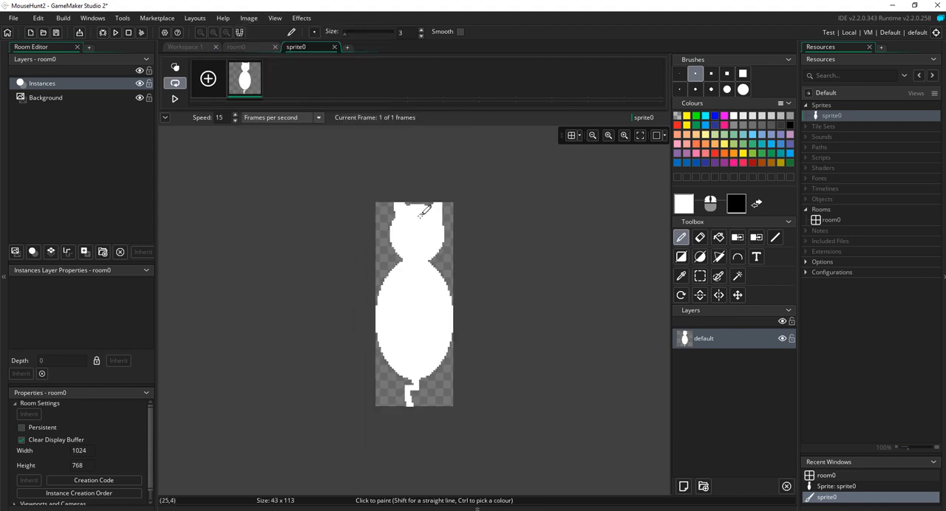
{"action": "left_click", "coordinate": [334, 47]}
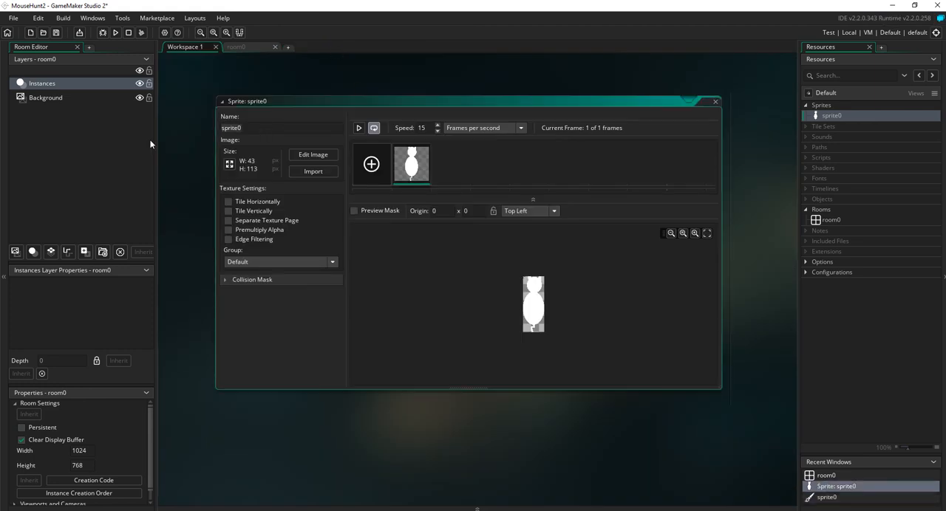
{"action": "type", "text": "sCat"}
{"action": "left_click", "coordinate": [716, 101]}
Step: Create another sprite in the project and name it sMouse
{"action": "right_click", "coordinate": [832, 108]}
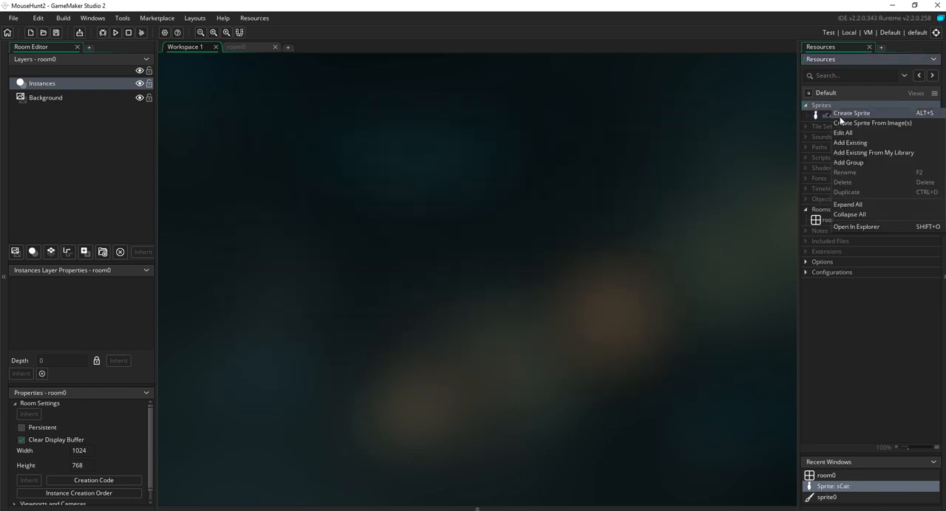
{"action": "left_click", "coordinate": [846, 113]}
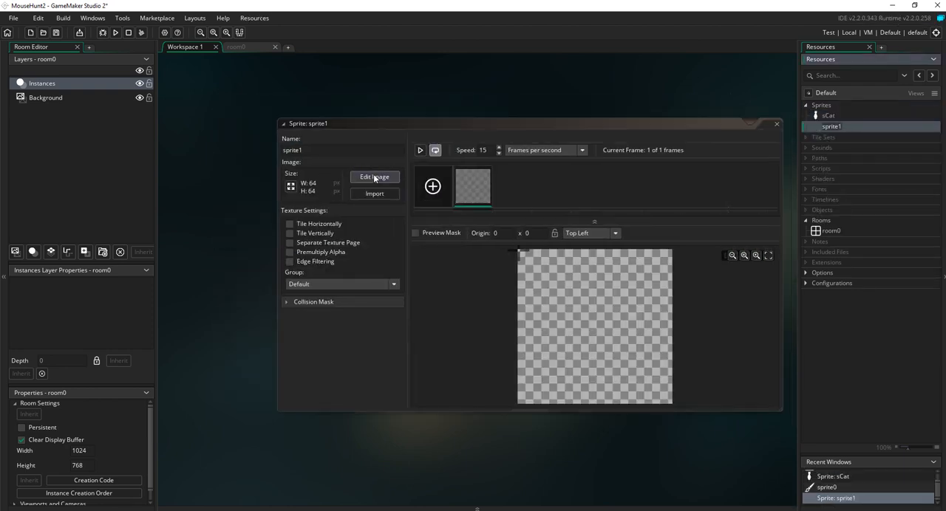
{"action": "left_click_drag", "start_coordinate": [318, 151], "coordinate": [217, 154]}
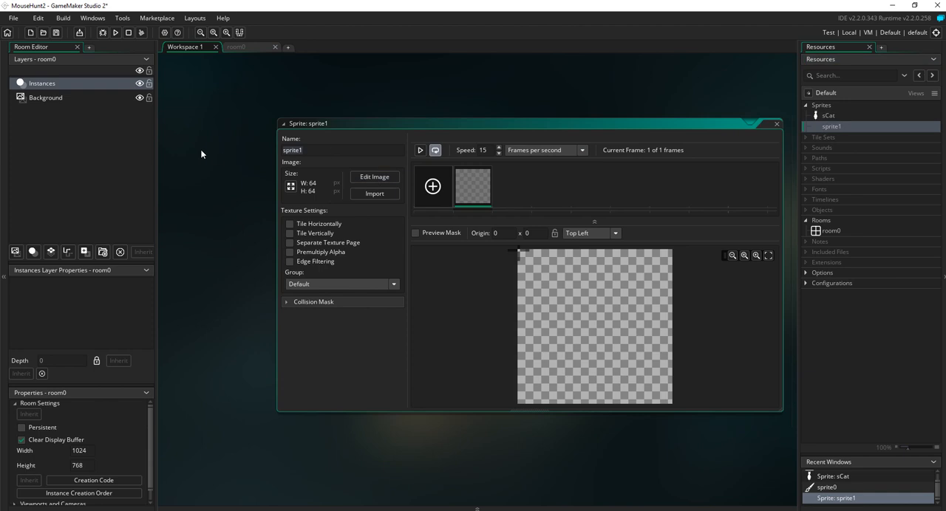
{"action": "type", "text": "sMouse"}
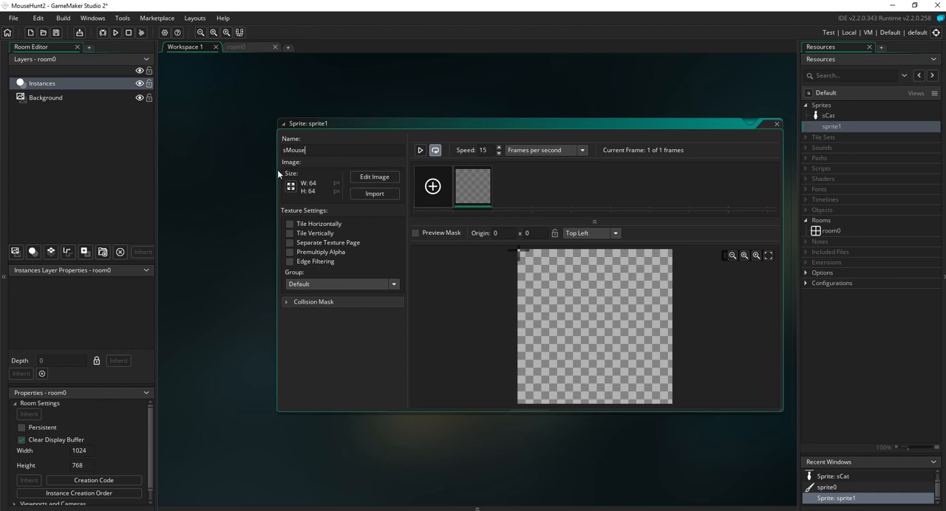
Step: Edit the sMouse image, painting a white mouse outline with a pointed snout, two ears and a curved body using a size 3 brush
{"action": "left_click", "coordinate": [374, 177]}
{"action": "left_click", "coordinate": [593, 137]}
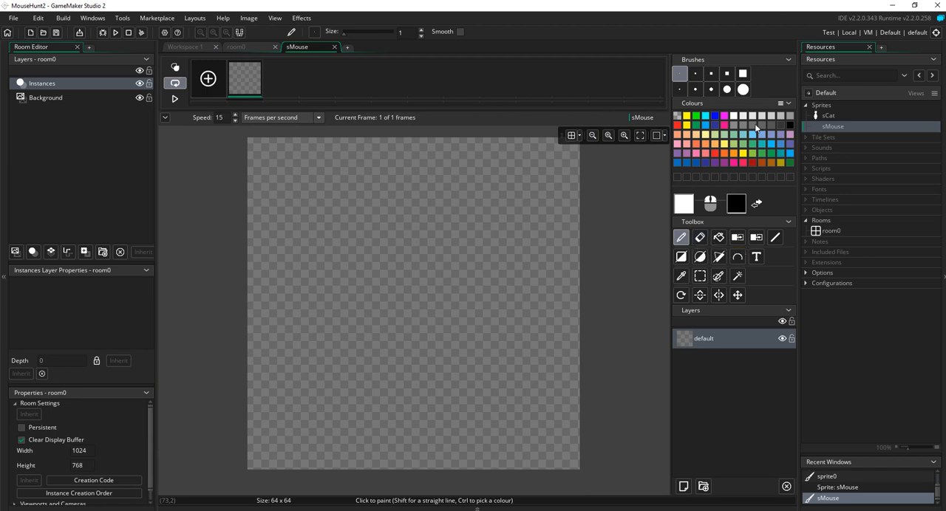
{"action": "left_click", "coordinate": [592, 135]}
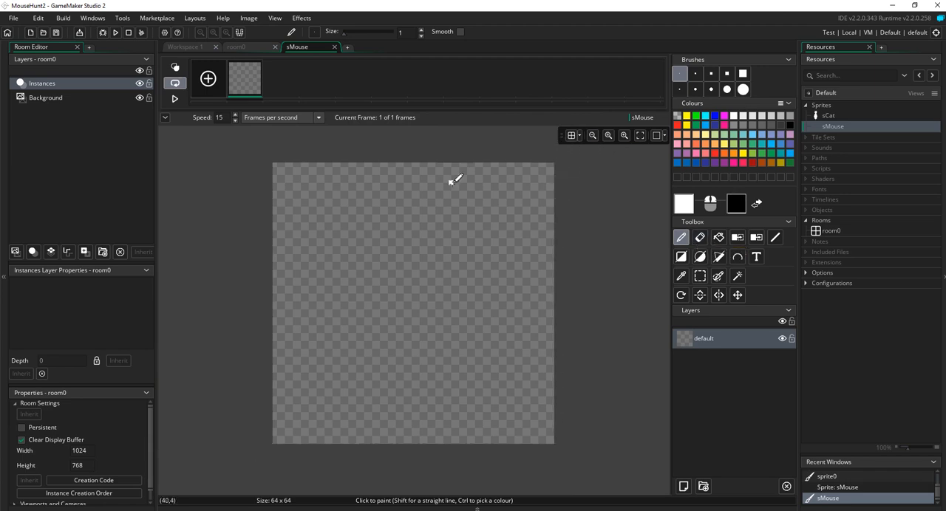
{"action": "left_click", "coordinate": [695, 74]}
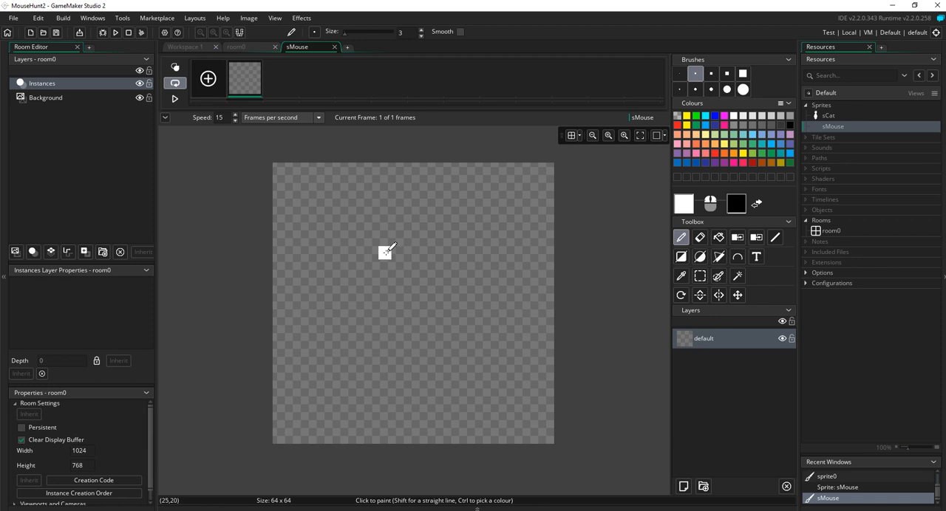
{"action": "mouse_move", "coordinate": [377, 255]}
{"action": "left_mouse_down"}
{"action": "mouse_move", "coordinate": [403, 191]}
{"action": "mouse_move", "coordinate": [432, 216]}
{"action": "mouse_move", "coordinate": [443, 254]}
{"action": "left_mouse_up"}
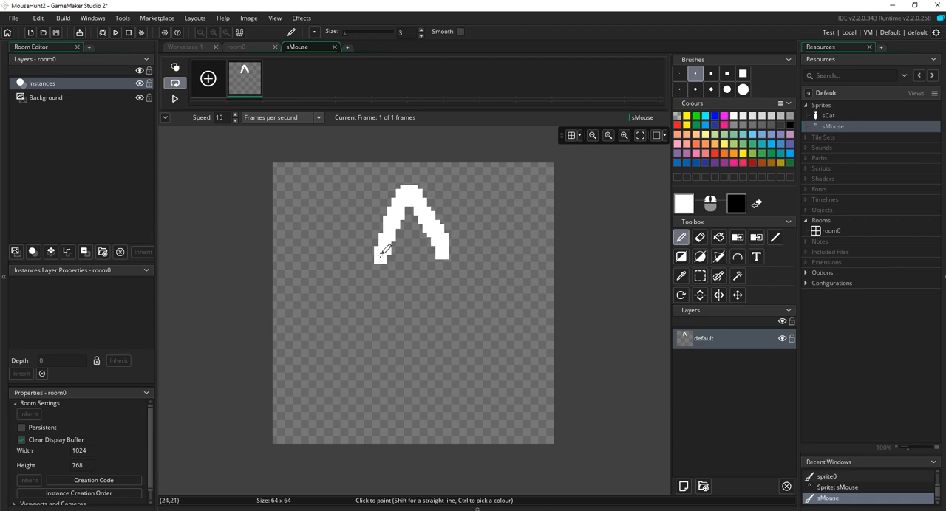
{"action": "mouse_move", "coordinate": [374, 253]}
{"action": "left_mouse_down"}
{"action": "mouse_move", "coordinate": [363, 262]}
{"action": "mouse_move", "coordinate": [377, 243]}
{"action": "left_mouse_up"}
{"action": "mouse_move", "coordinate": [446, 248]}
{"action": "left_mouse_down"}
{"action": "mouse_move", "coordinate": [454, 244]}
{"action": "mouse_move", "coordinate": [461, 258]}
{"action": "mouse_move", "coordinate": [460, 244]}
{"action": "left_mouse_up"}
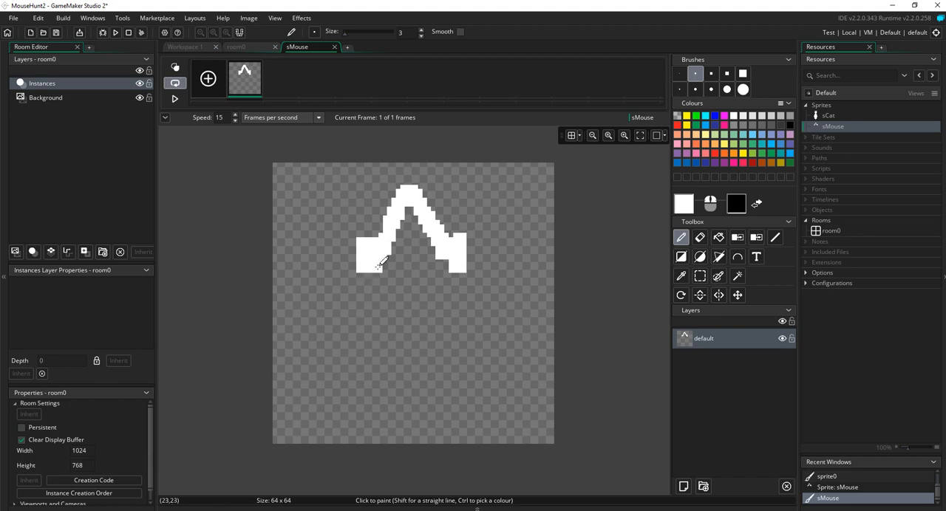
{"action": "mouse_move", "coordinate": [379, 258]}
{"action": "left_mouse_down"}
{"action": "mouse_move", "coordinate": [414, 374]}
{"action": "mouse_move", "coordinate": [464, 396]}
{"action": "mouse_move", "coordinate": [505, 366]}
{"action": "mouse_move", "coordinate": [464, 319]}
{"action": "mouse_move", "coordinate": [448, 250]}
{"action": "mouse_move", "coordinate": [460, 246]}
{"action": "mouse_move", "coordinate": [465, 262]}
{"action": "left_mouse_up"}
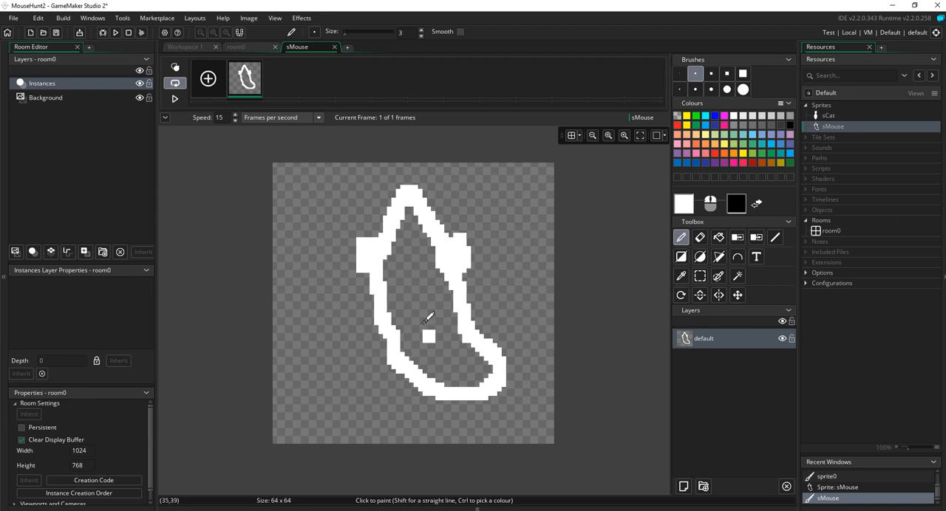
{"action": "left_click_drag", "start_coordinate": [355, 259], "coordinate": [337, 274]}
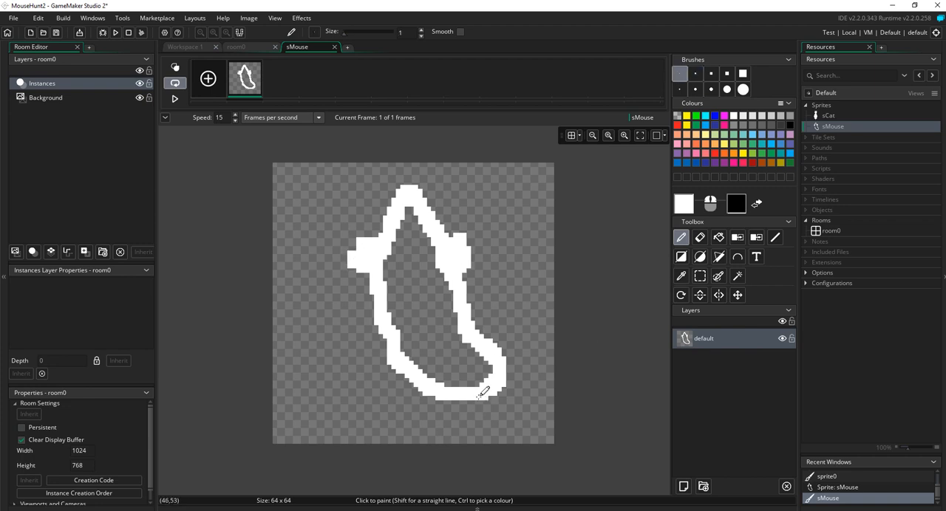
Step: Paint a thin crooked tail below the mouse body with a size 1 brush and fill the body outline with white
{"action": "mouse_move", "coordinate": [474, 400]}
{"action": "left_mouse_down"}
{"action": "mouse_move", "coordinate": [481, 438]}
{"action": "mouse_move", "coordinate": [519, 437]}
{"action": "left_mouse_up"}
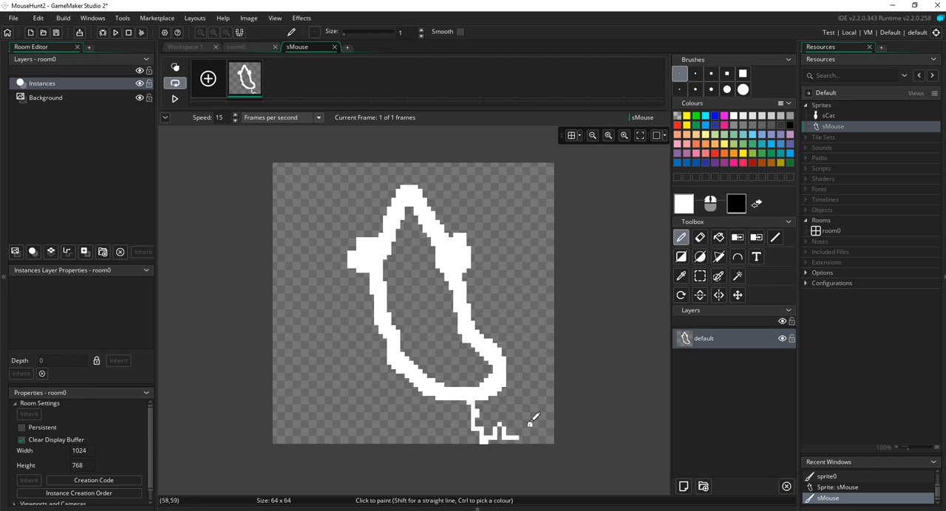
{"action": "left_click", "coordinate": [721, 242]}
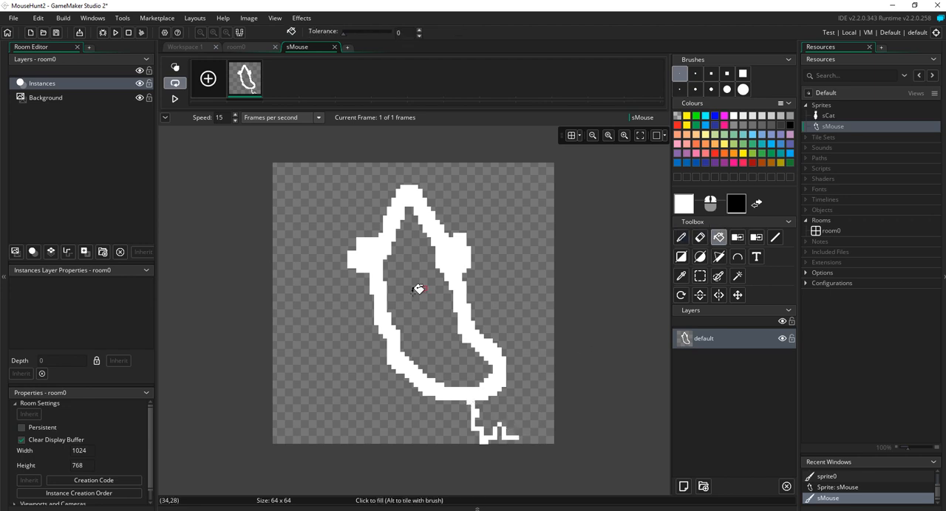
{"action": "left_click", "coordinate": [395, 301]}
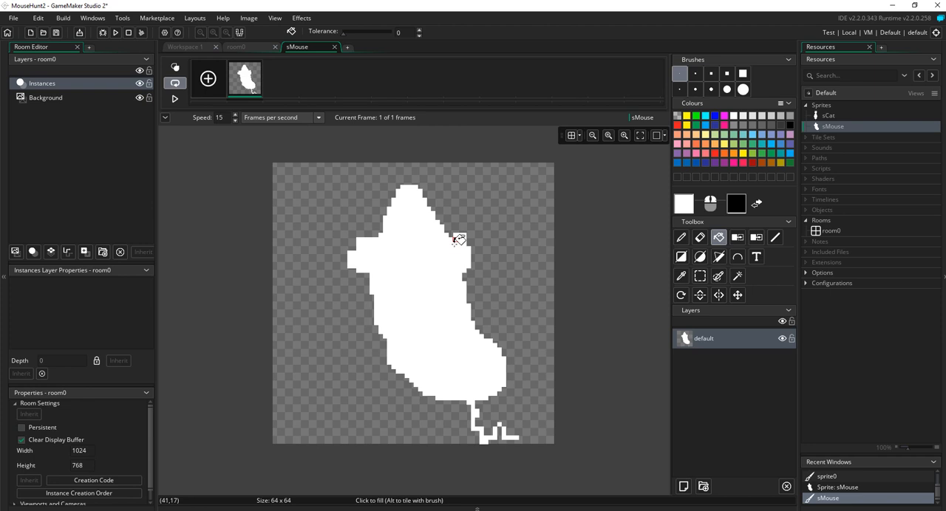
Step: Enlarge the mouse's right-hand ear with the size 3 brush, then close the image editor and the sMouse sprite window
{"action": "left_click", "coordinate": [695, 76]}
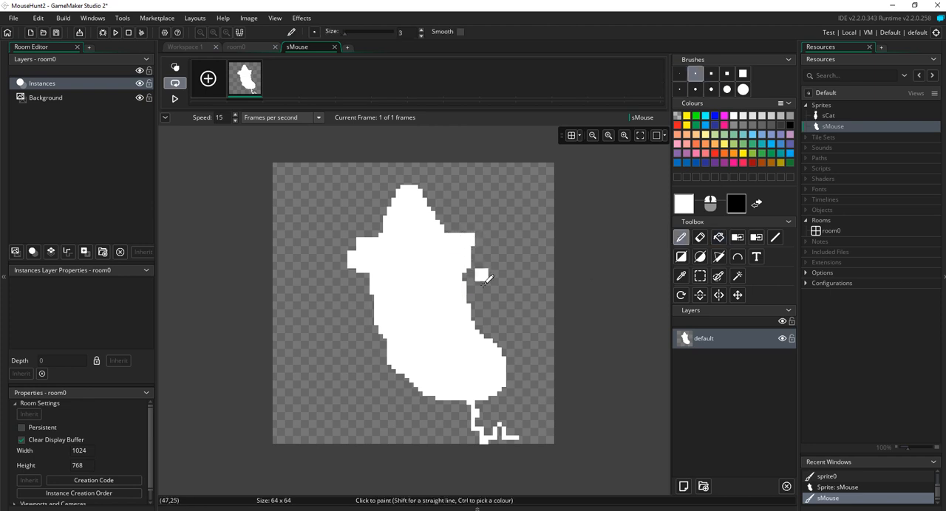
{"action": "left_click", "coordinate": [460, 236]}
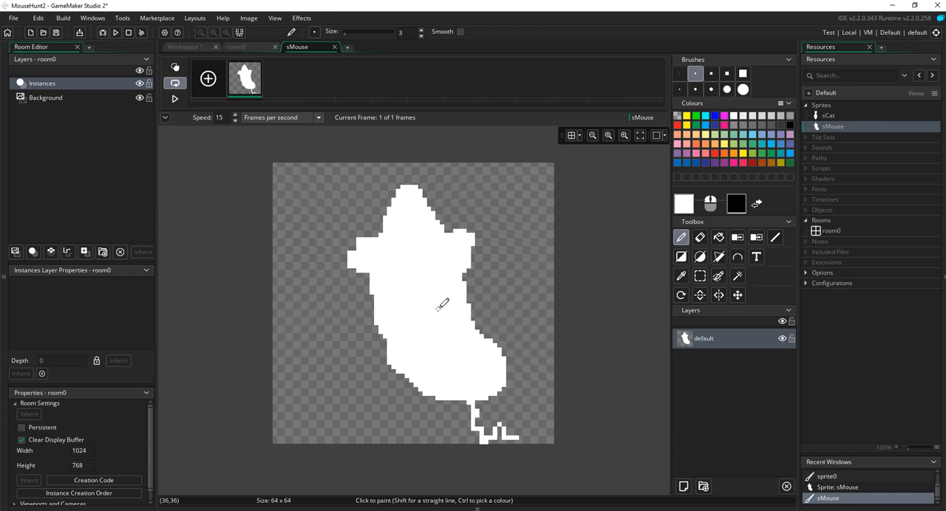
{"action": "left_click", "coordinate": [334, 47]}
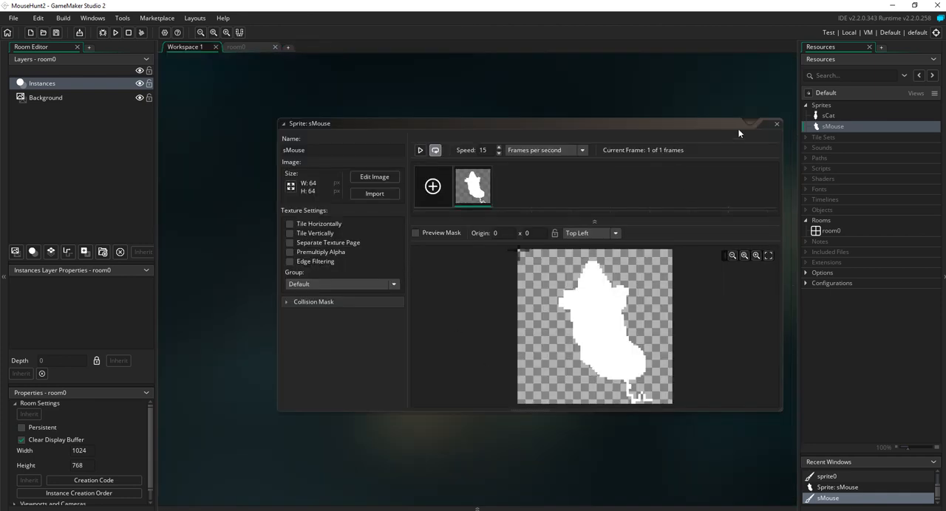
{"action": "left_click", "coordinate": [776, 124]}
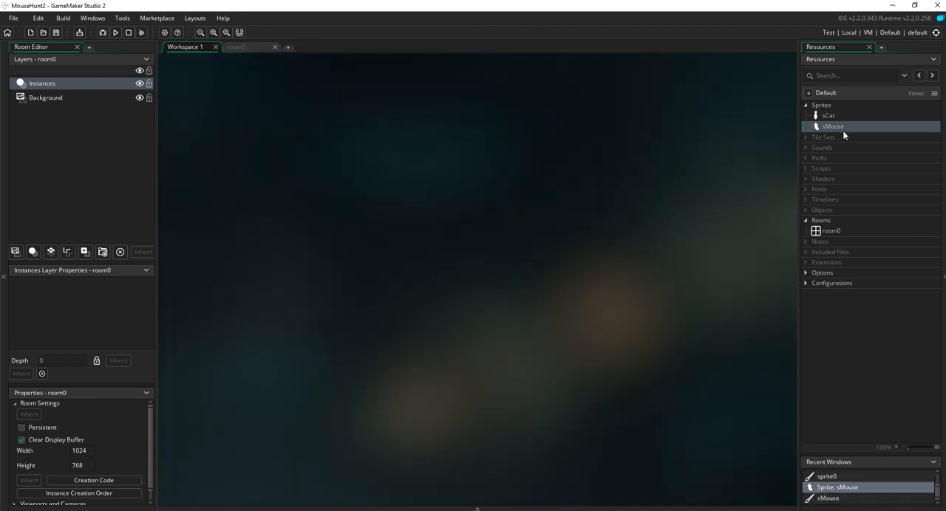
{"action": "mouse_move", "coordinate": [653, 5]}
{"action": "mouse_move", "coordinate": [435, 5]}
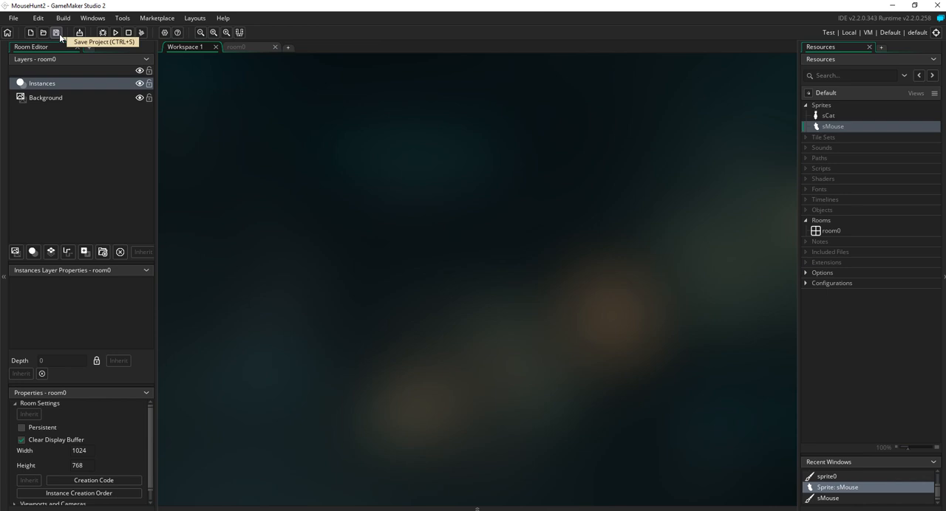
{"action": "mouse_move", "coordinate": [530, 3]}
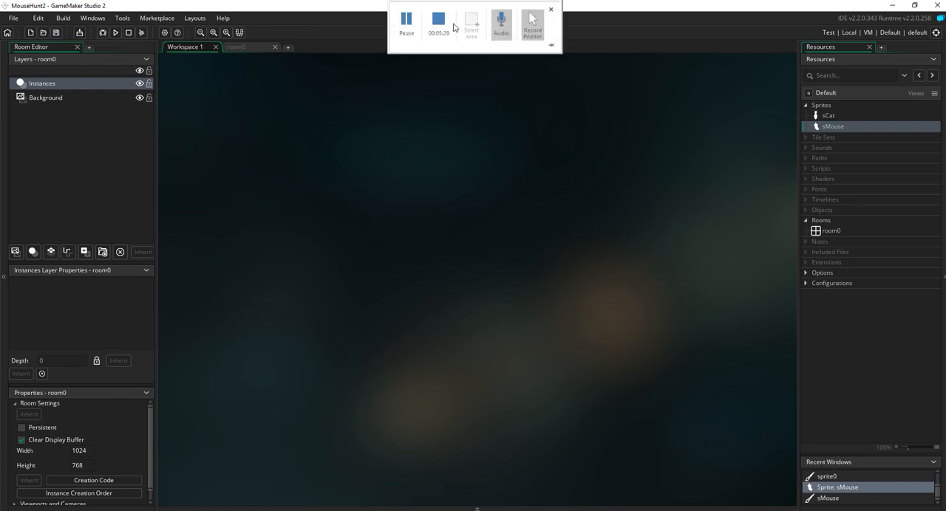